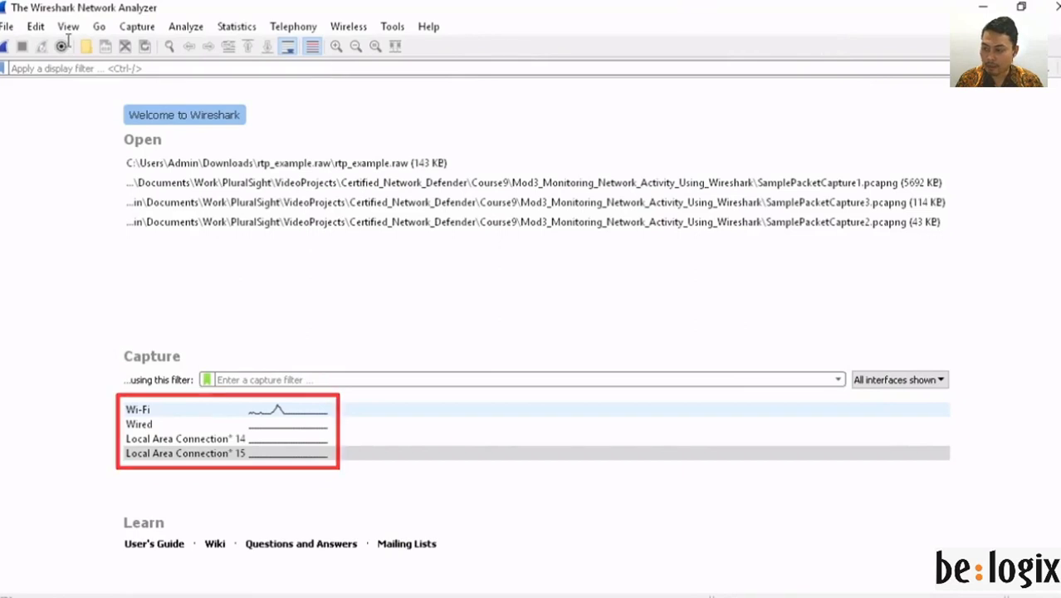
# Step: Choose Wi-Fi as the default interface on the Capture page of Preferences
pyautogui.click(33, 28)
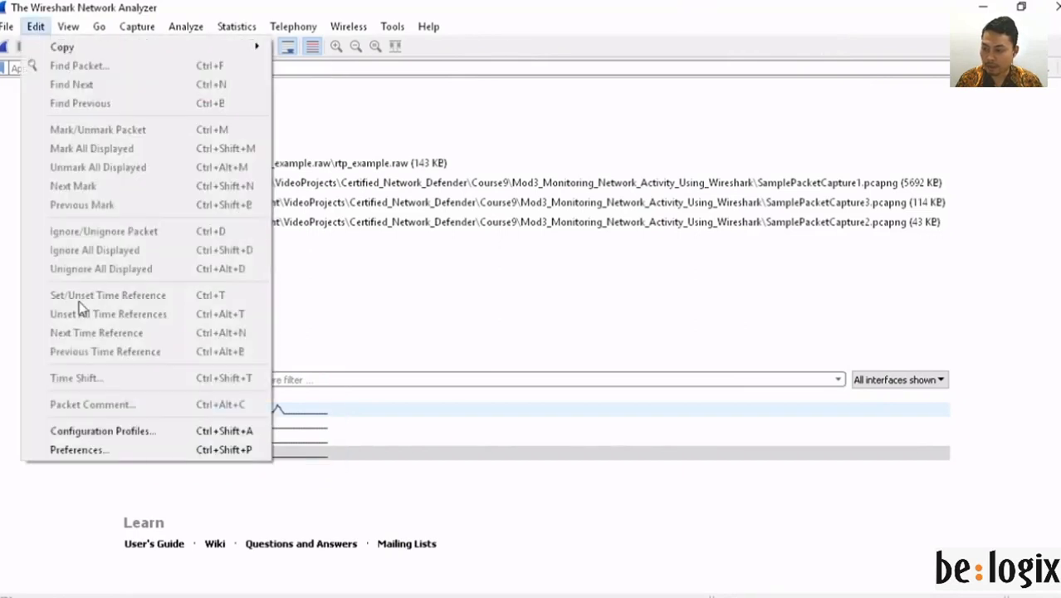
pyautogui.click(92, 453)
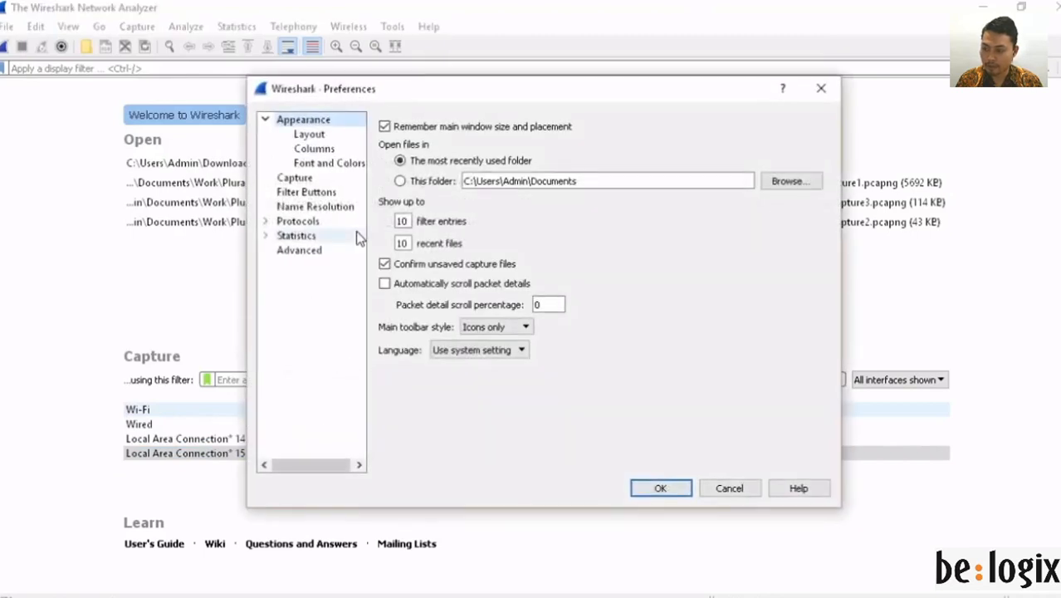
pyautogui.click(299, 179)
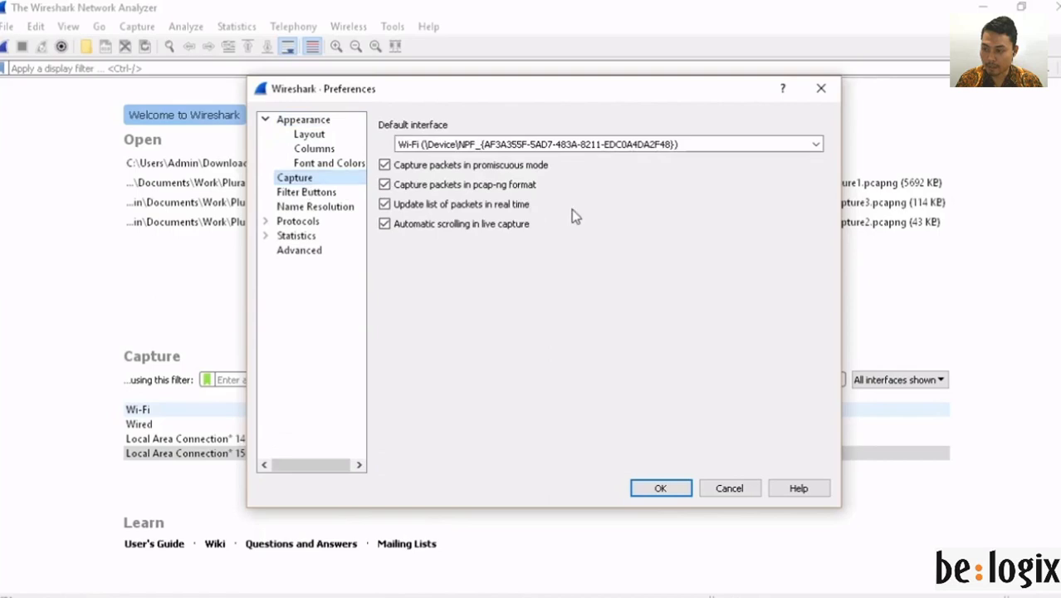
pyautogui.click(817, 146)
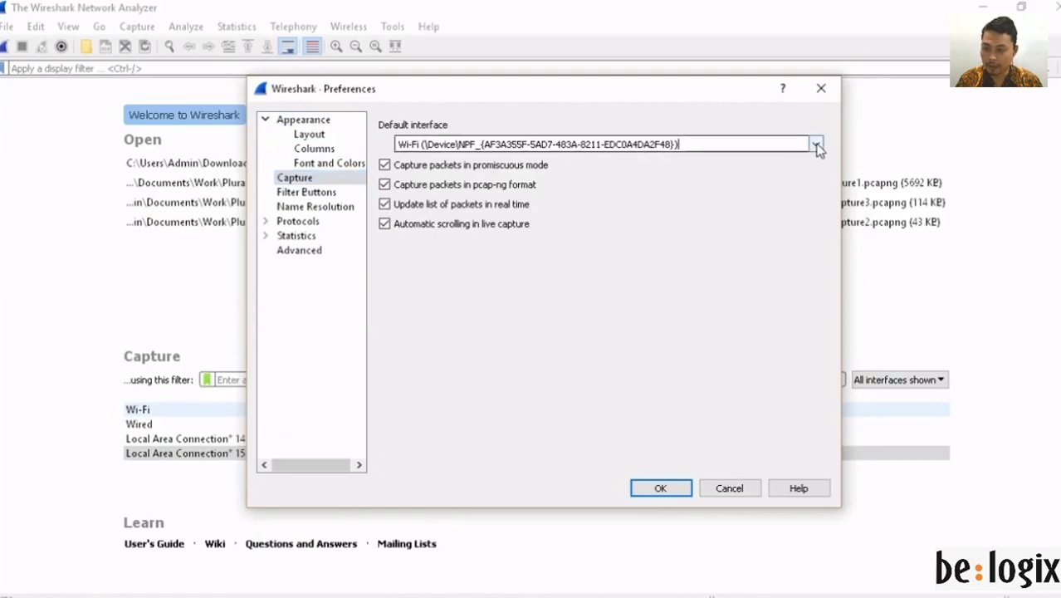
pyautogui.click(817, 146)
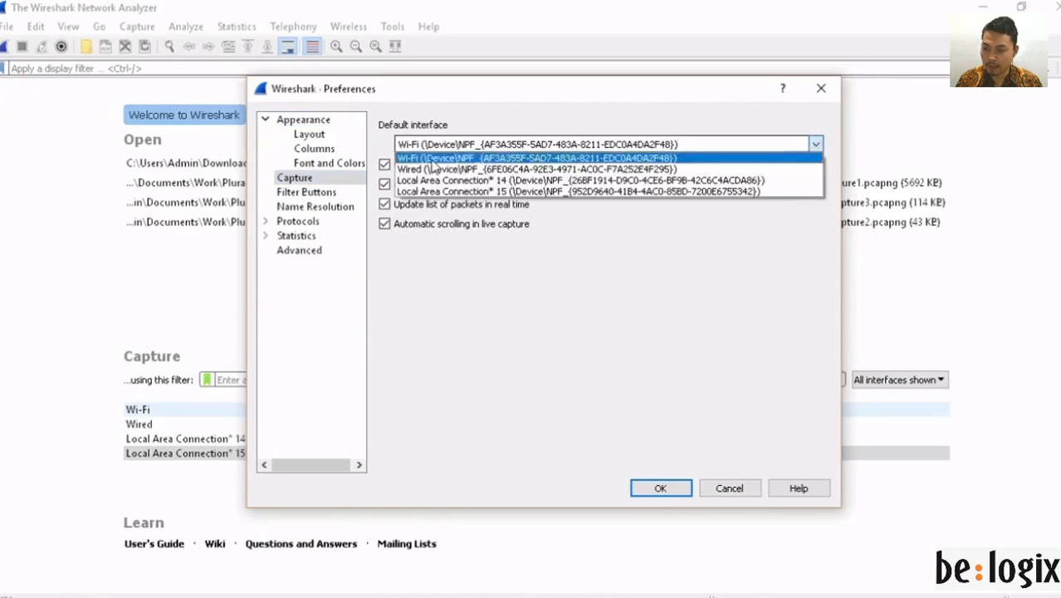
pyautogui.click(435, 160)
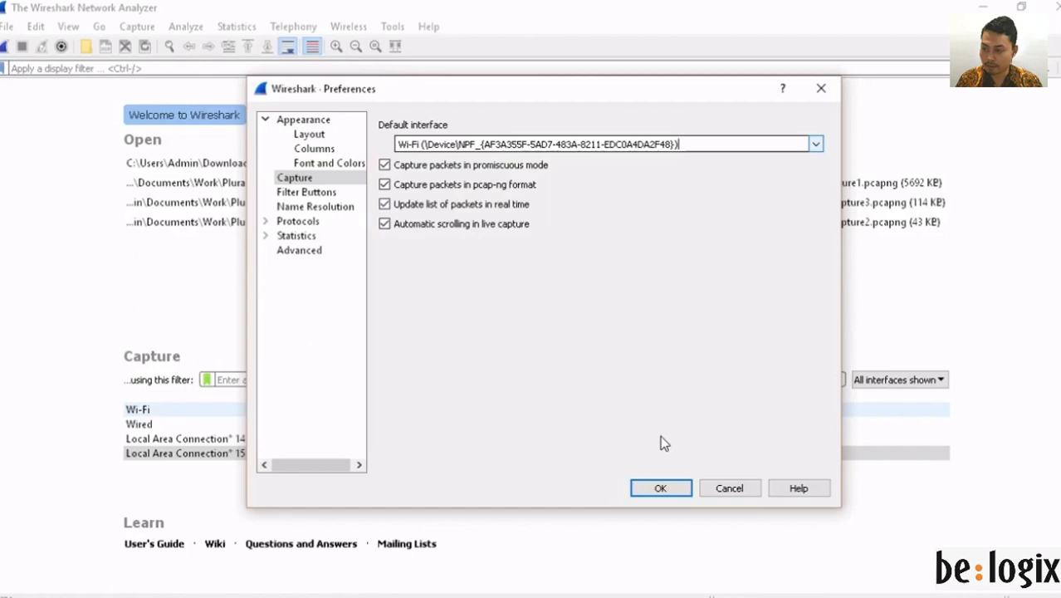
# Step: Save Preferences, select Wi-Fi, and enter the capture filter 'tcp port 80 and dst port 53'
pyautogui.click(661, 488)
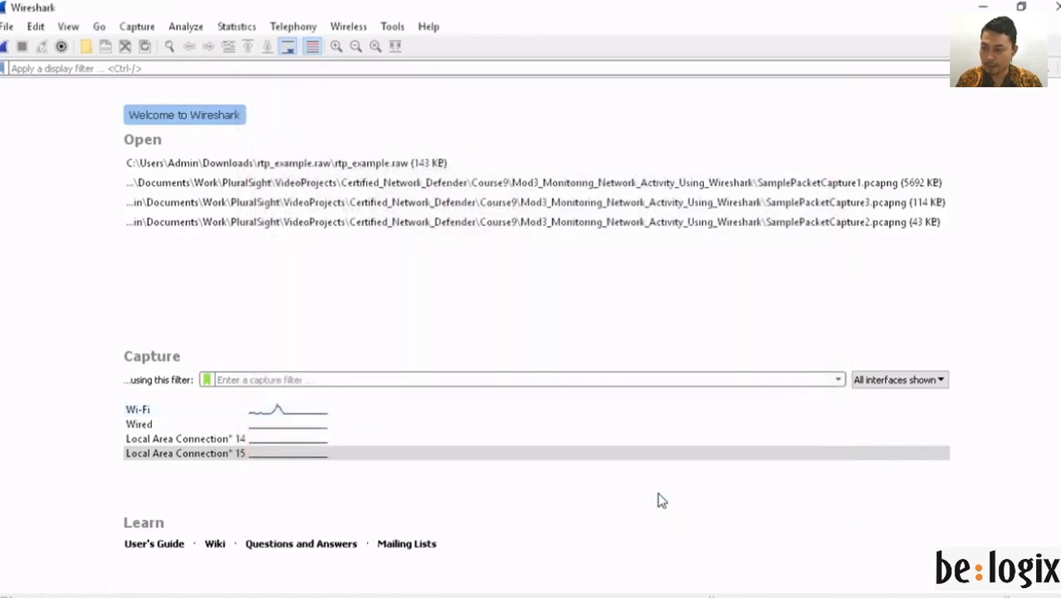
pyautogui.click(167, 410)
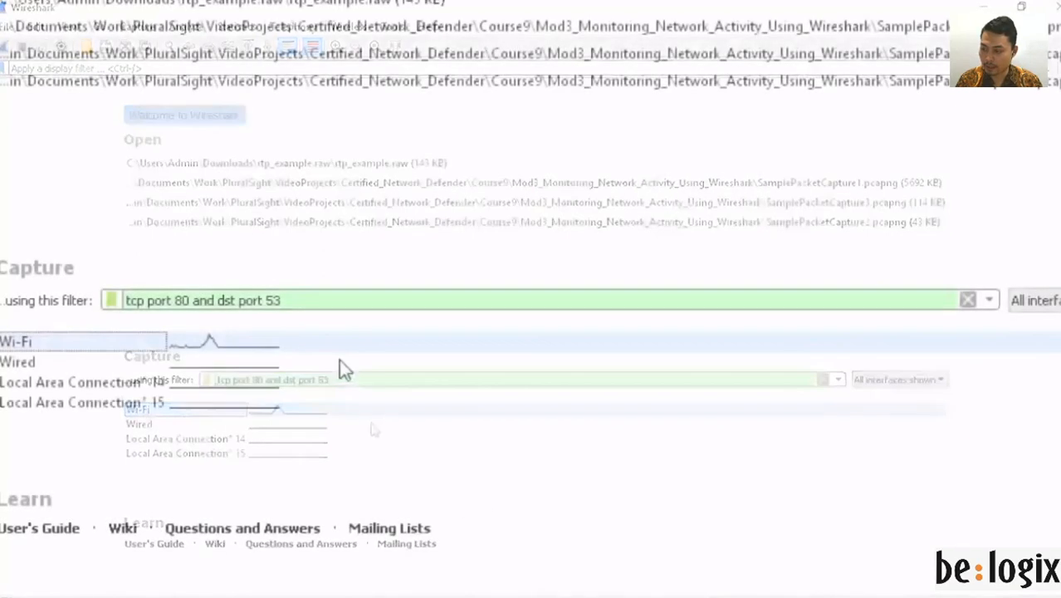
pyautogui.click(308, 306)
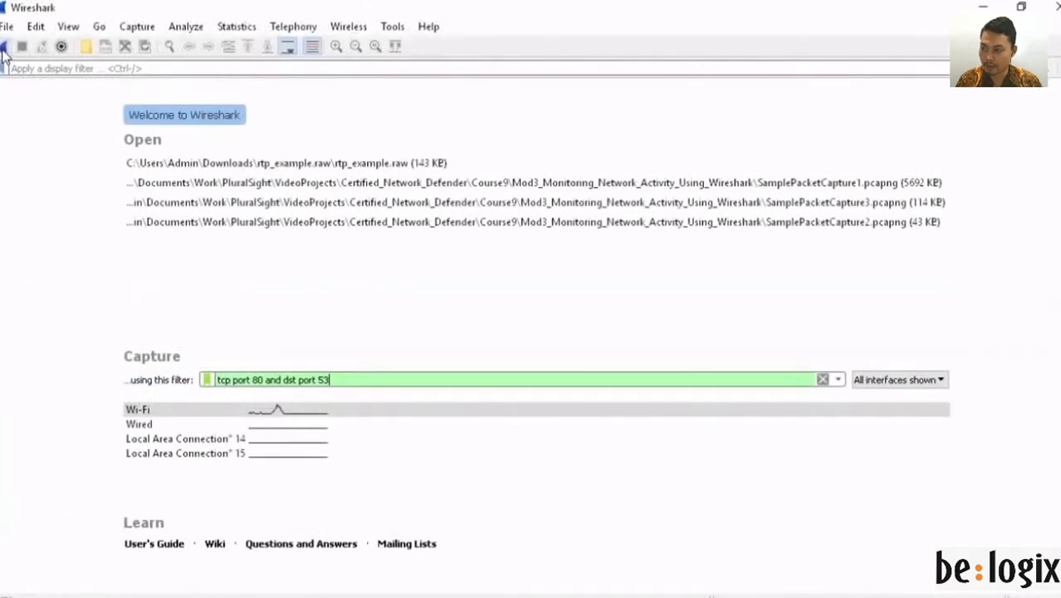
# Step: Start and stop the filtered Wi-Fi capture, then dismiss the 'No packets captured' notice
pyautogui.click(4, 48)
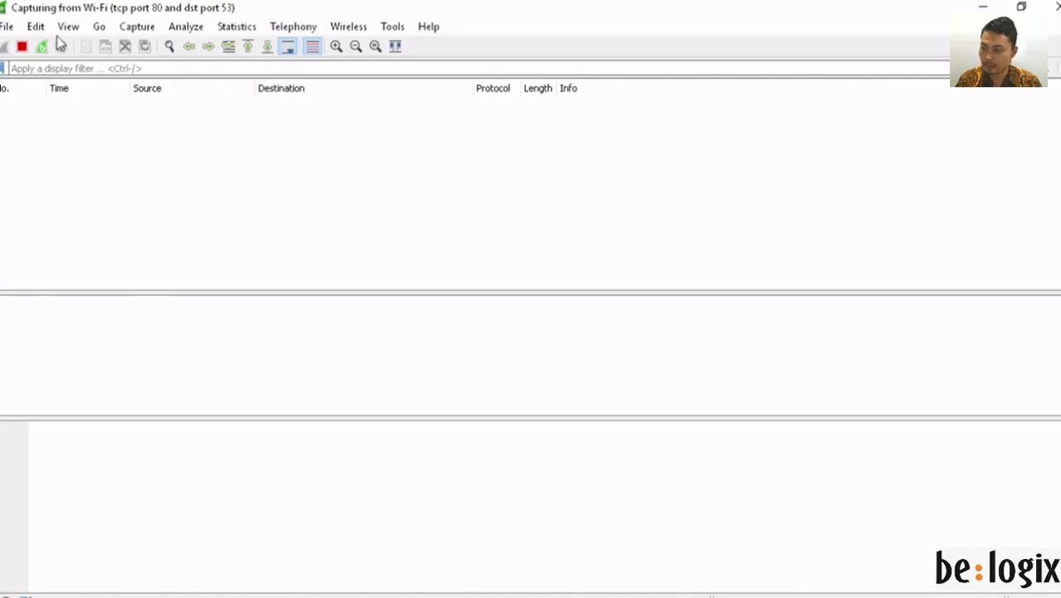
pyautogui.click(23, 47)
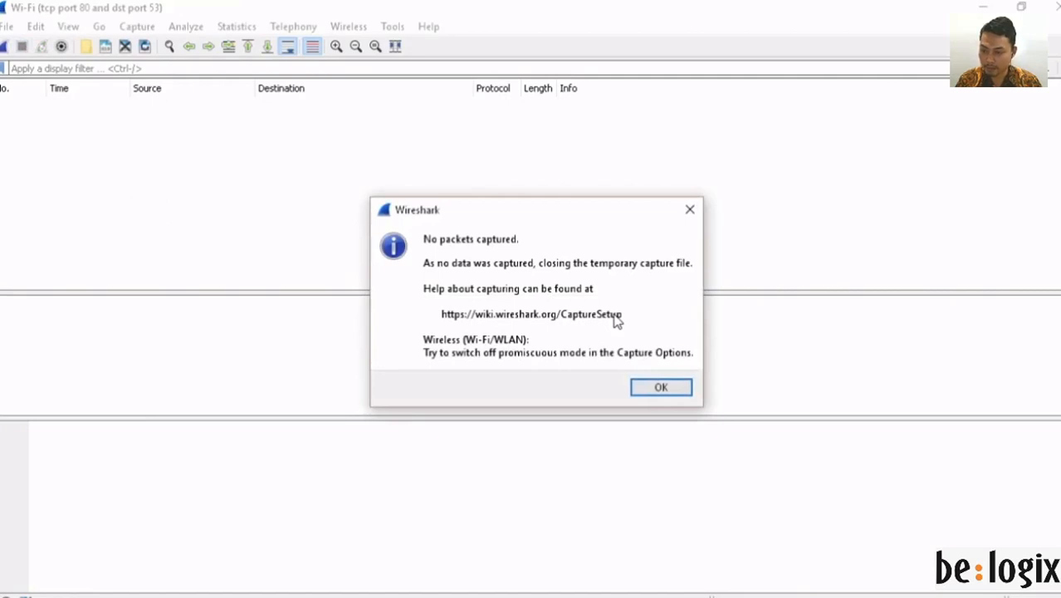
pyautogui.click(660, 391)
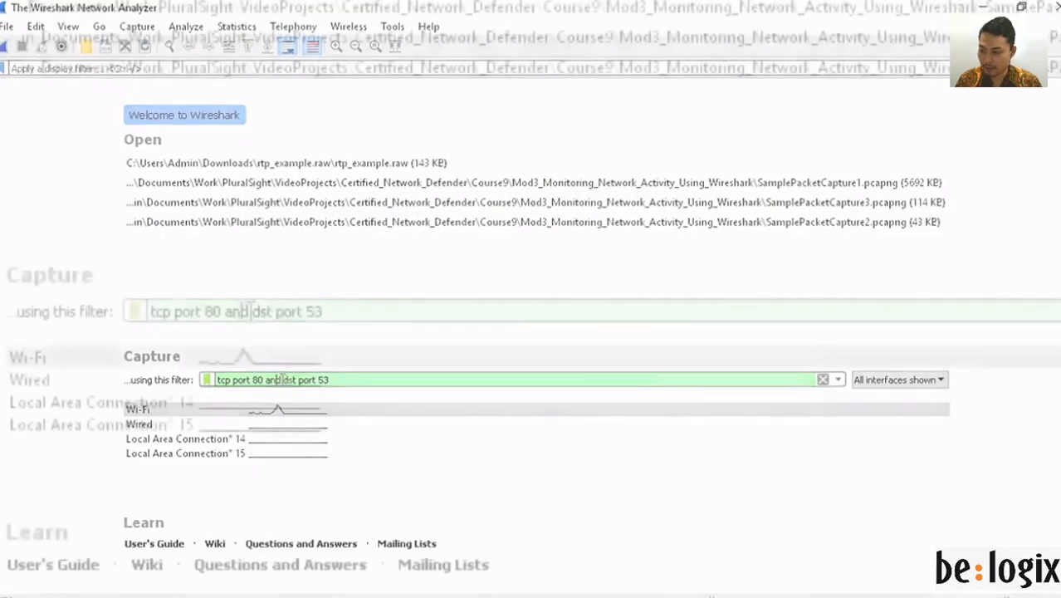
# Step: Replace 'and' with 'or' and retype 'port 53' so the filter reads 'tcp port 80 or dst port 53'
pyautogui.doubleClick(271, 379)
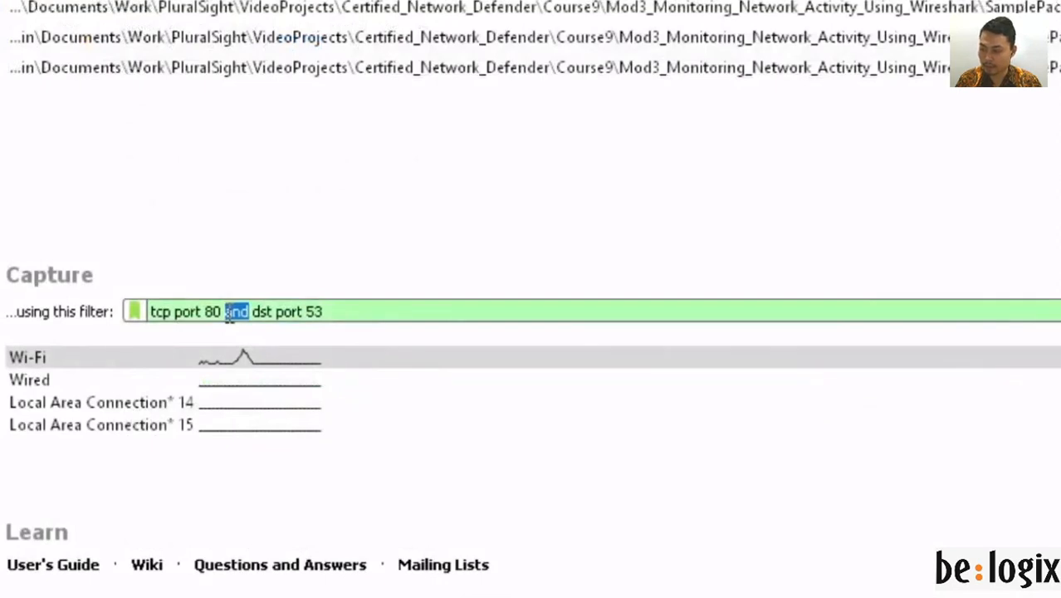
pyautogui.write('or')
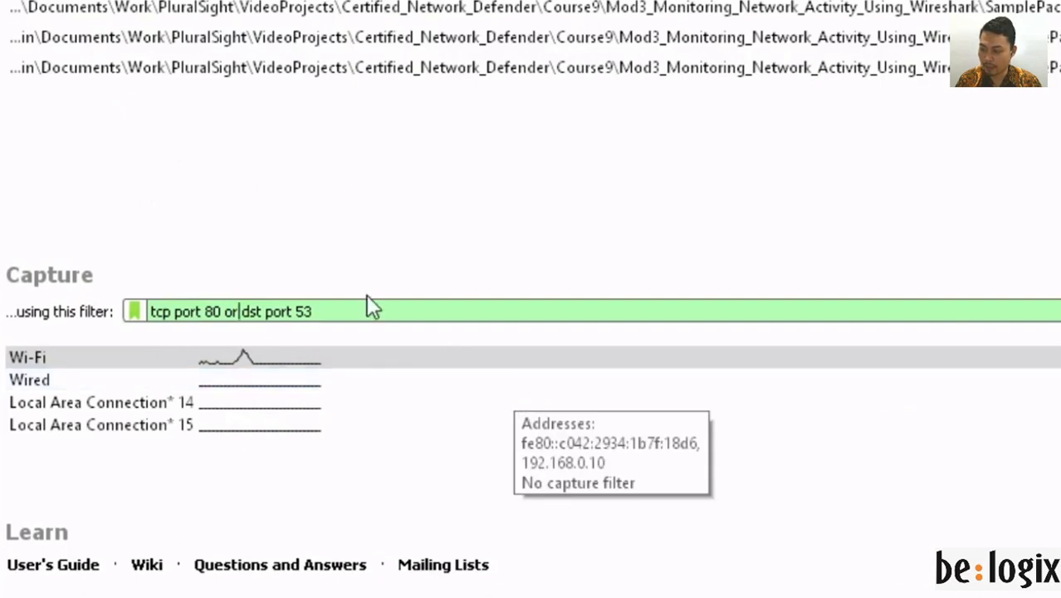
pyautogui.click(336, 308)
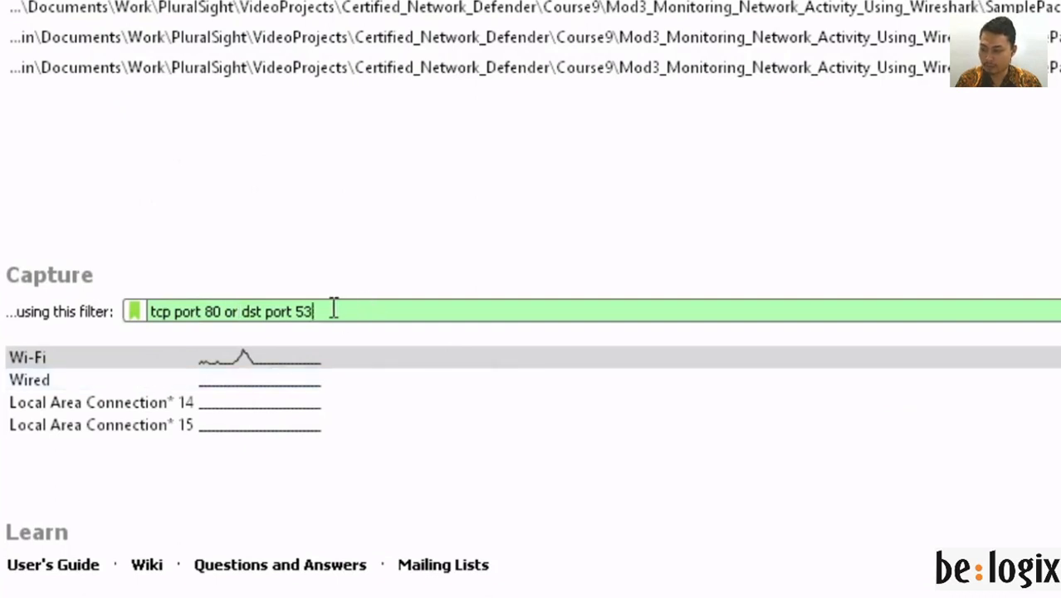
pyautogui.press('BackSpace')
pyautogui.press('BackSpace')
pyautogui.press('BackSpace')
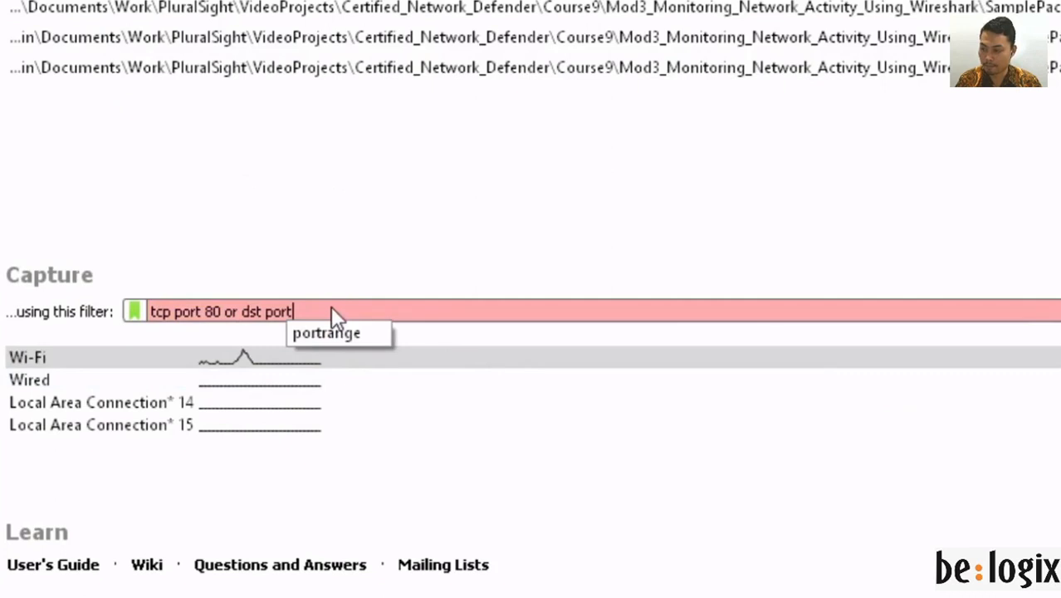
pyautogui.press('BackSpace')
pyautogui.press('BackSpace')
pyautogui.press('BackSpace')
pyautogui.press('BackSpace')
pyautogui.press('BackSpace')
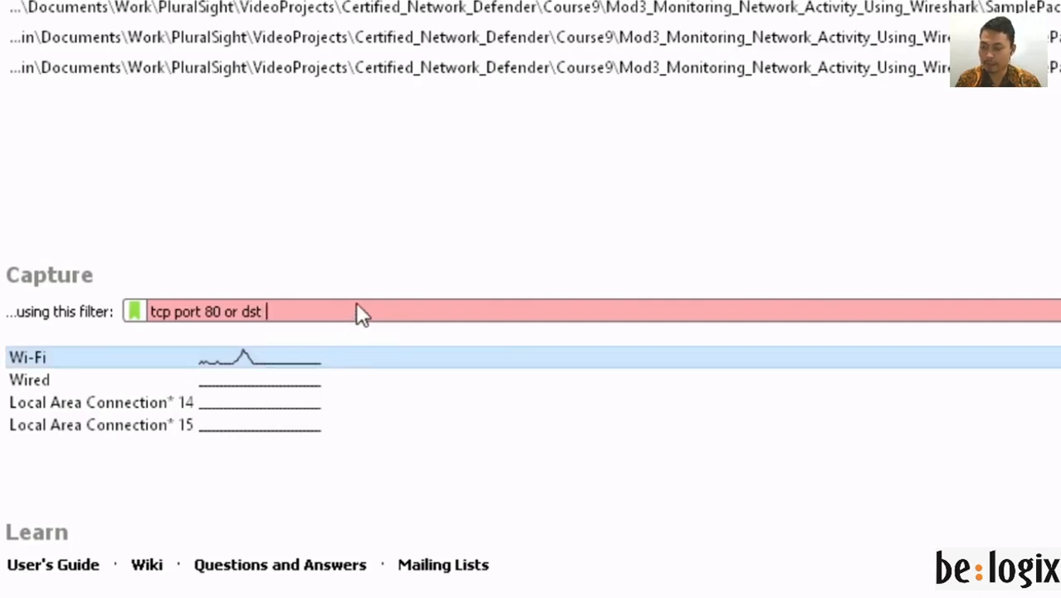
pyautogui.write('port 5')
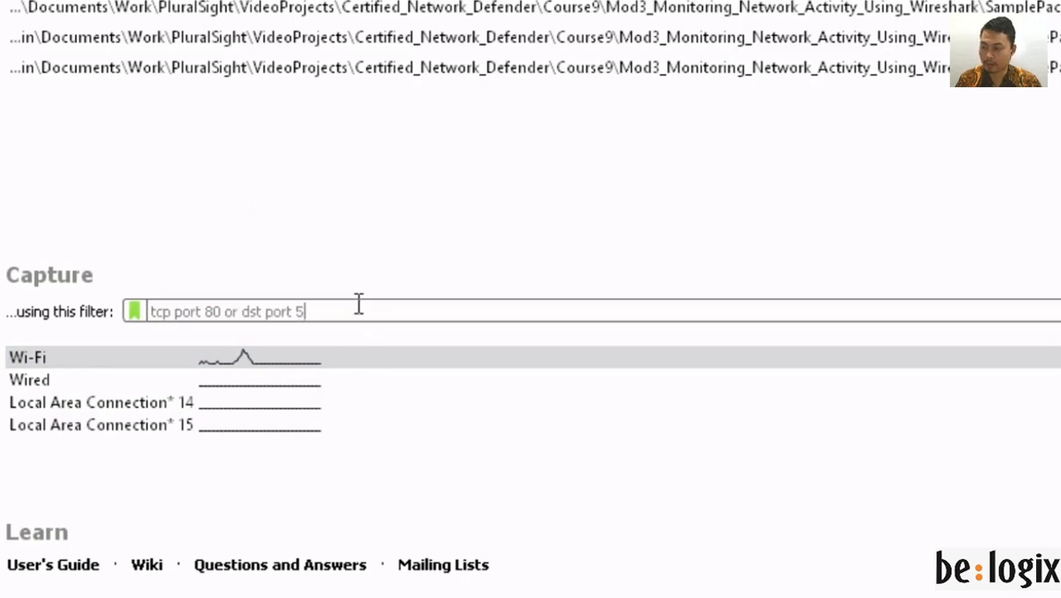
pyautogui.write('3')
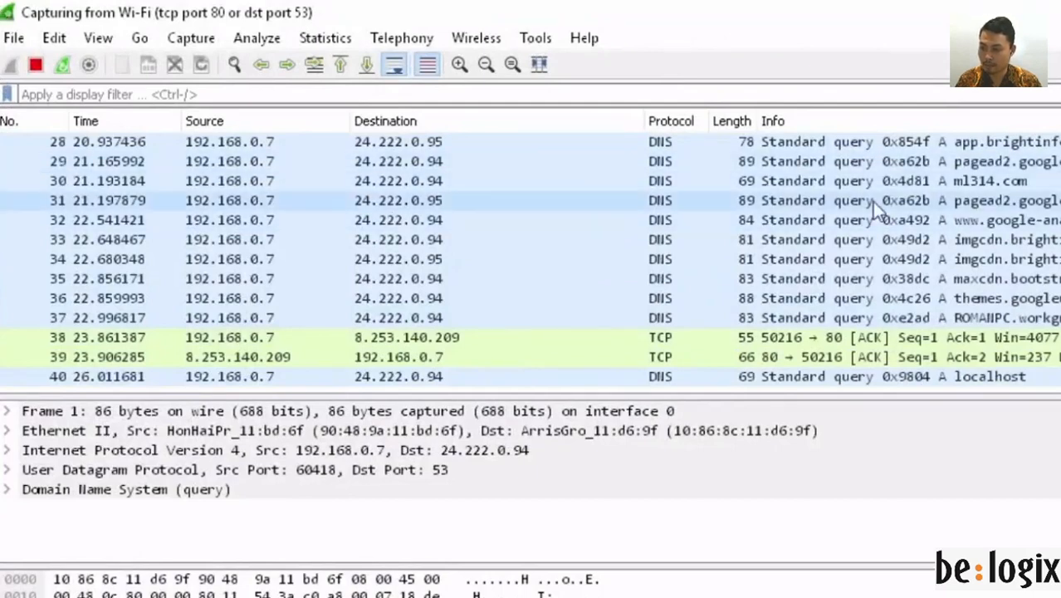
# Step: Inspect packet 31, then stop the capture holding 41 DNS and TCP port-80 packets
pyautogui.click(872, 201)
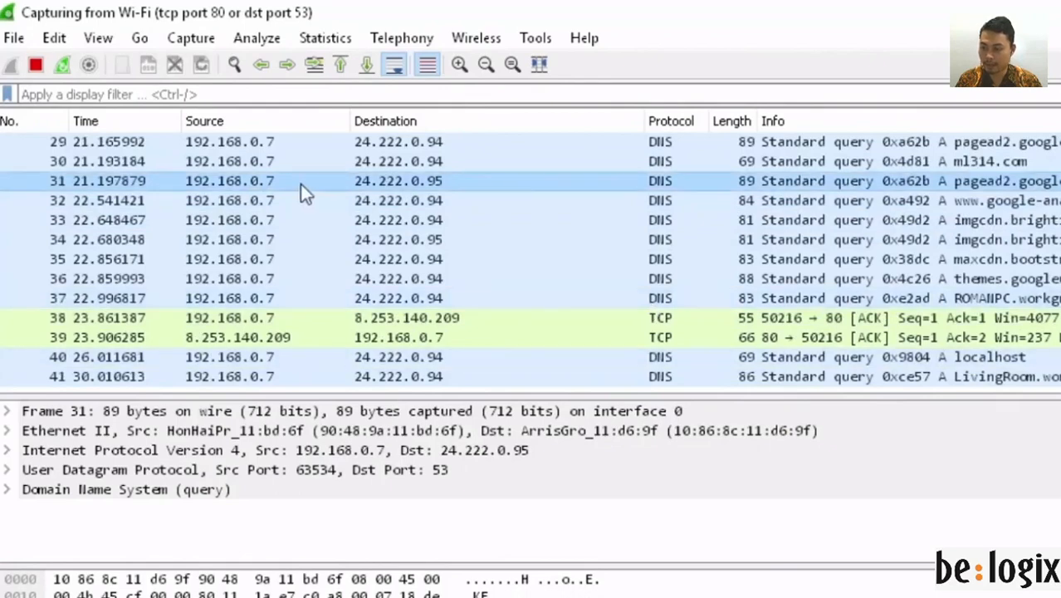
pyautogui.click(35, 65)
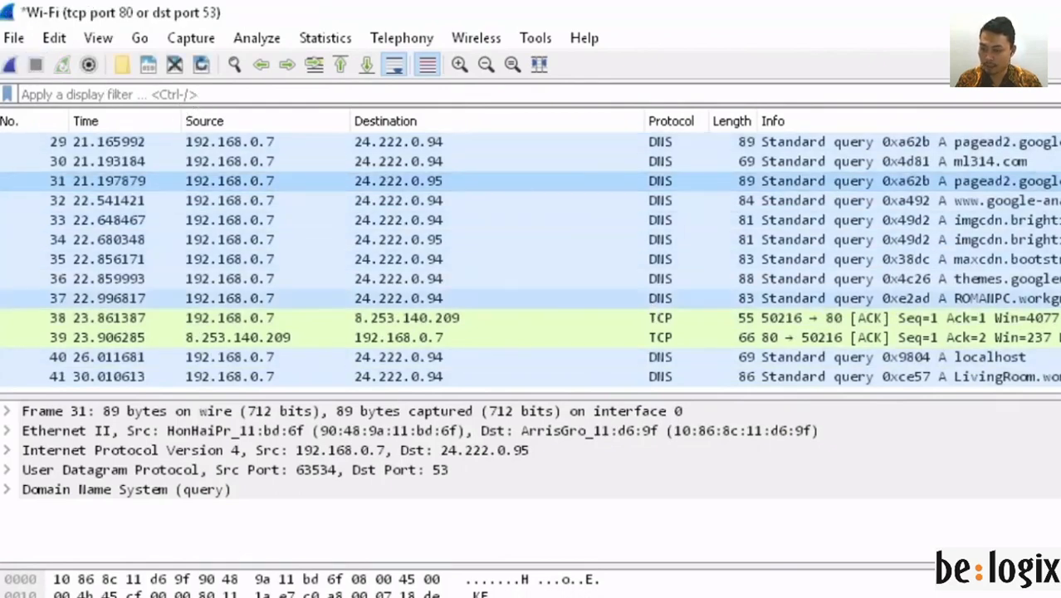
pyautogui.scroll(4, 531, 258)
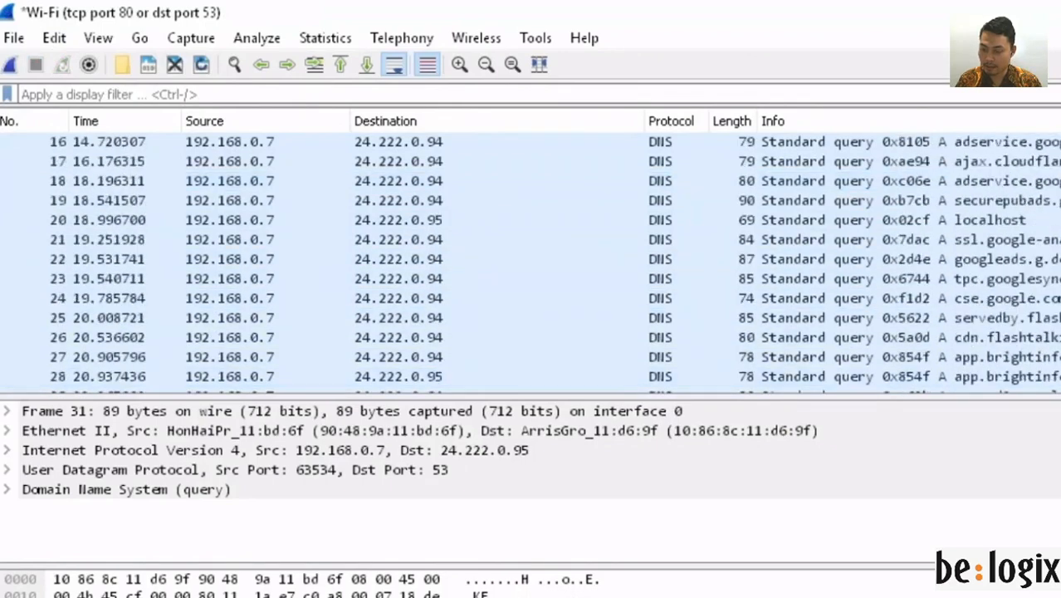
pyautogui.scroll(3, 530, 258)
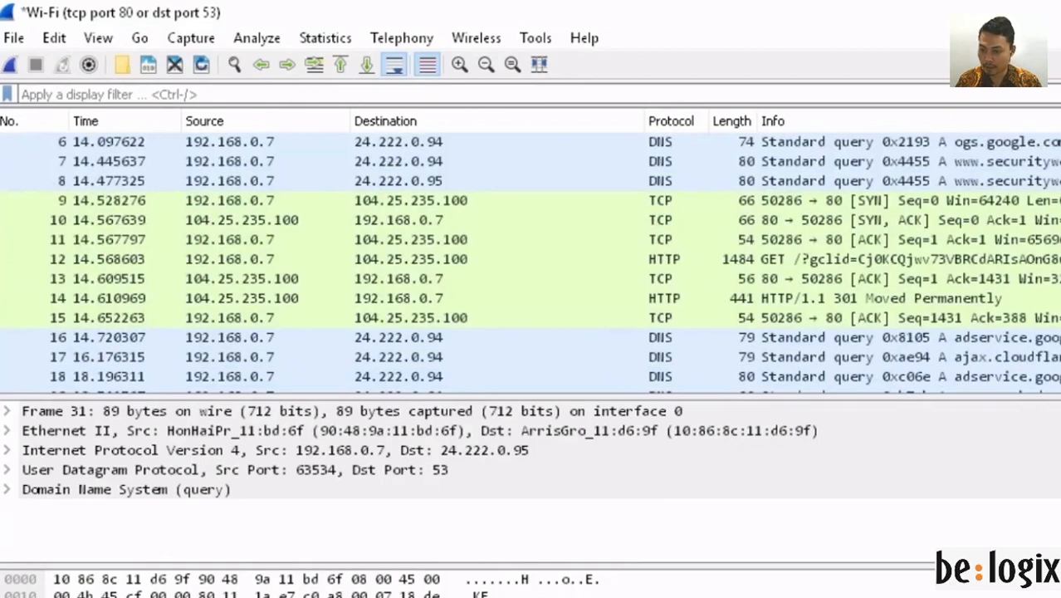
pyautogui.scroll(1, 530, 257)
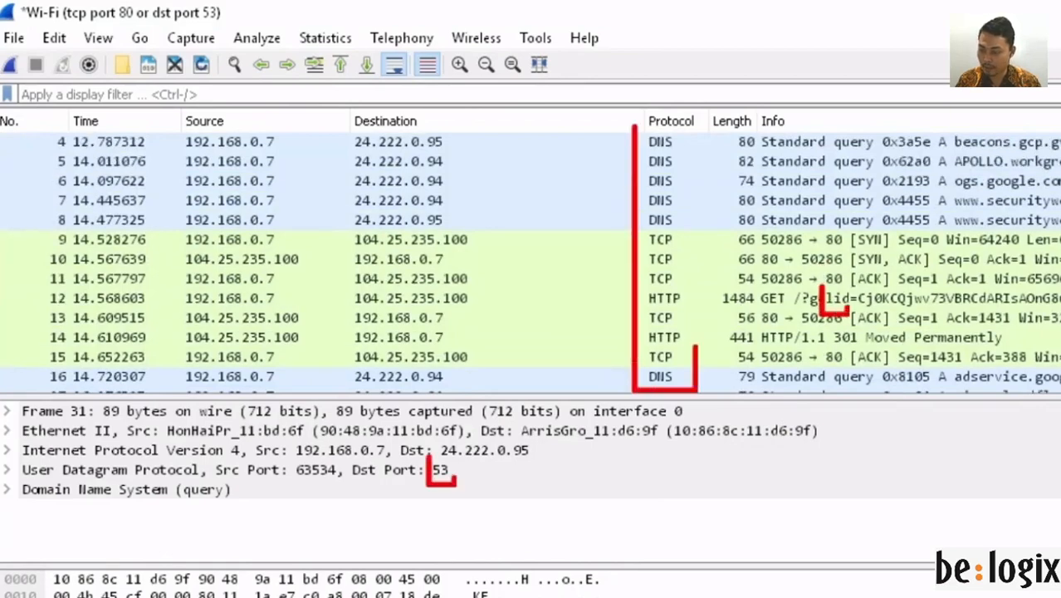
pyautogui.scroll(1, 531, 257)
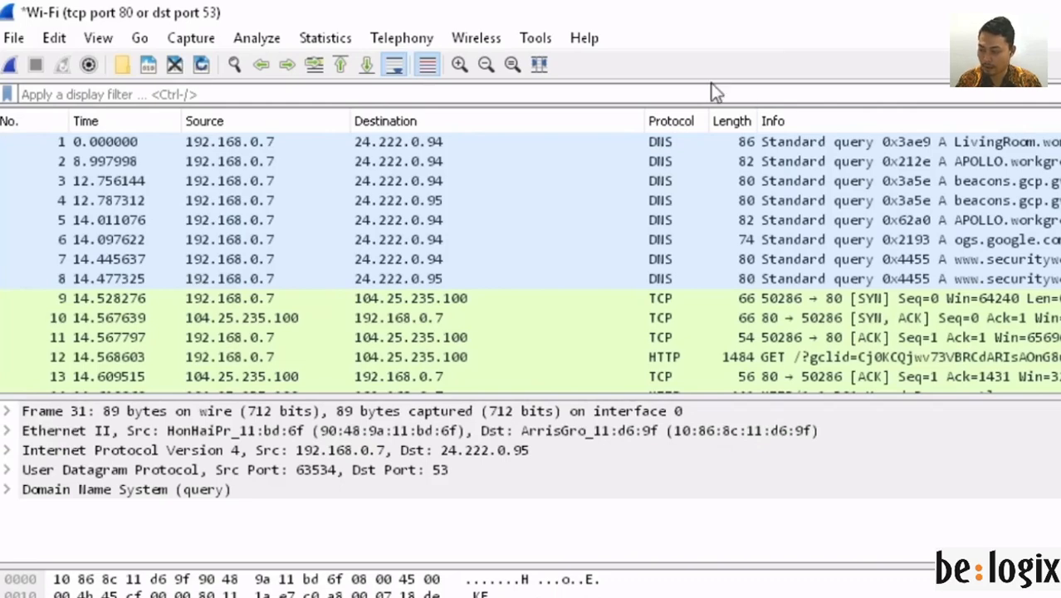
# Step: Close the TCP/DNS capture without saving it
pyautogui.click(14, 38)
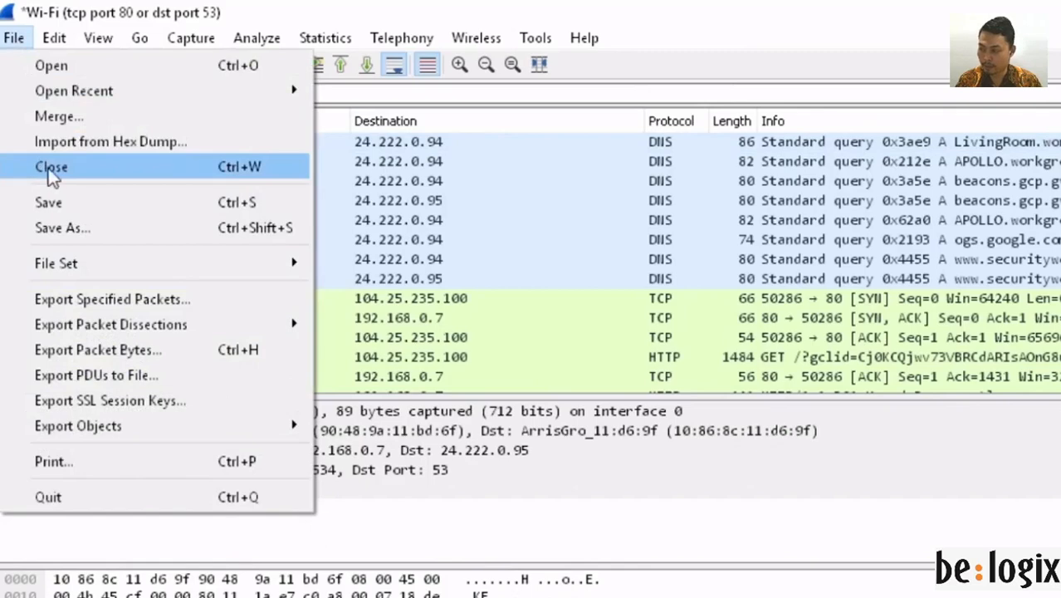
pyautogui.click(52, 168)
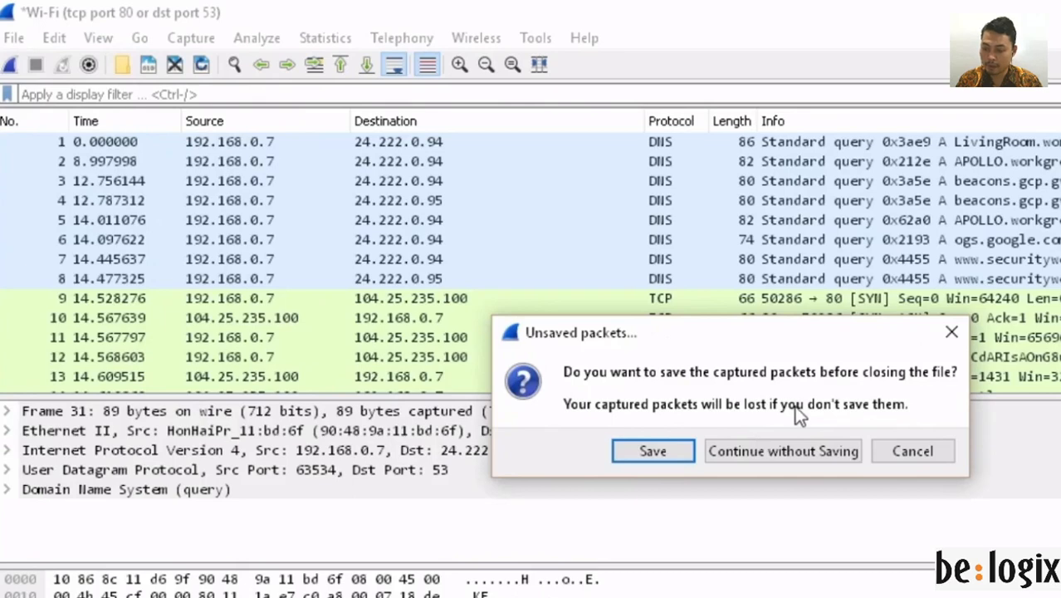
pyautogui.click(800, 453)
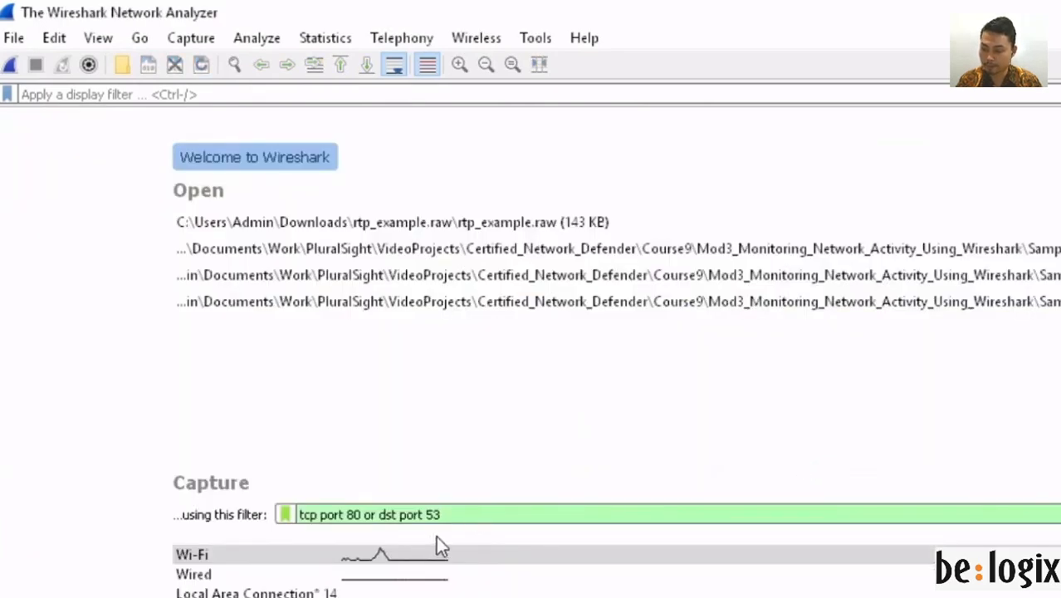
# Step: Replace the capture filter with 'arp' and start capturing on Wi-Fi
pyautogui.moveTo(471, 515); pyautogui.dragTo(274, 520)
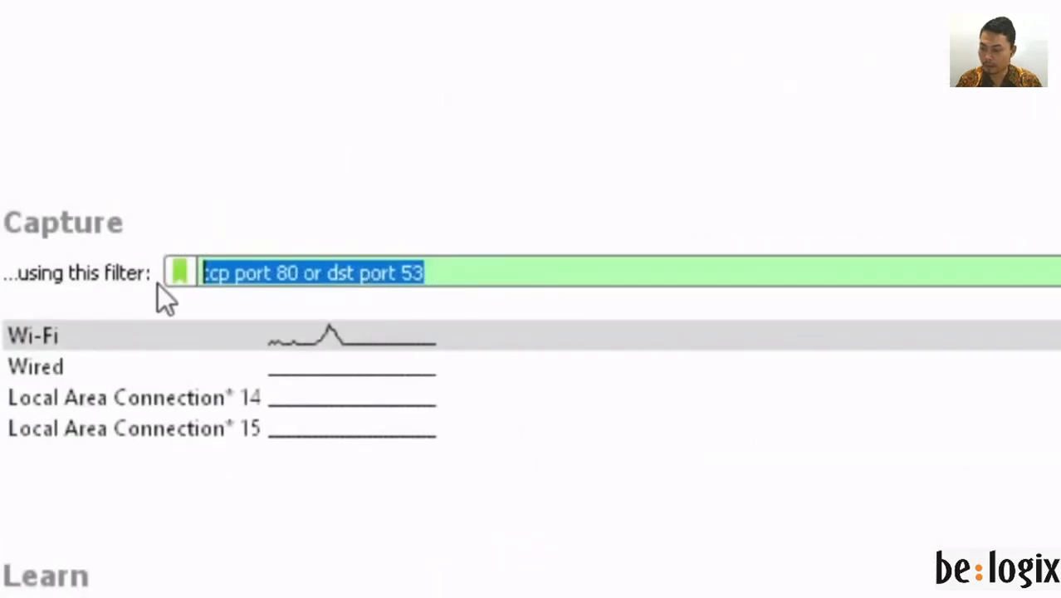
pyautogui.write('arp')
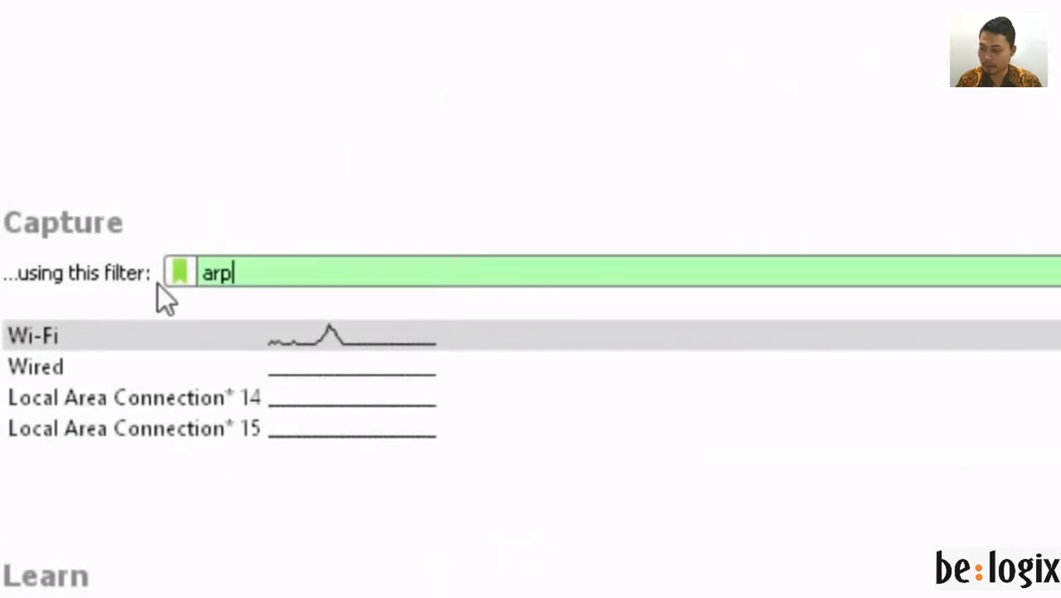
pyautogui.click(810, 348)
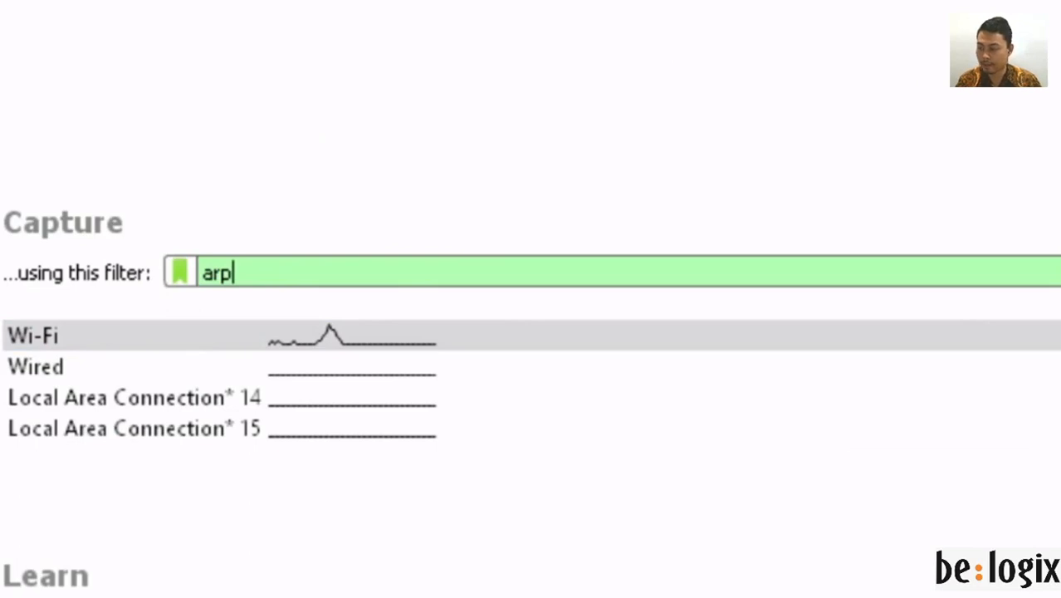
pyautogui.press('Return')
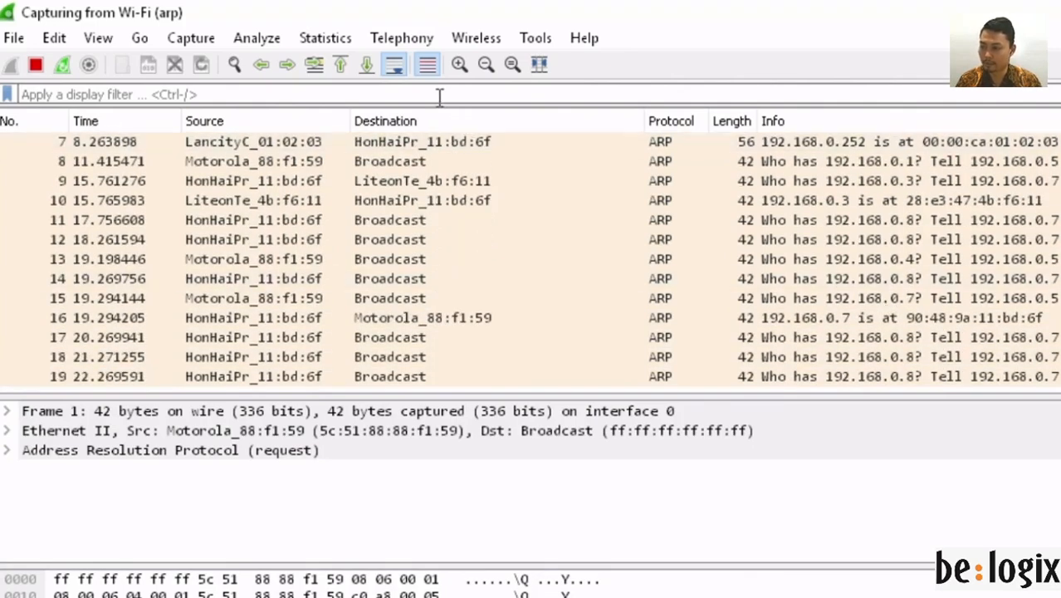
# Step: Stop the ARP capture, then close it, saving as arp_capture.pcapng in Downloads
pyautogui.click(37, 65)
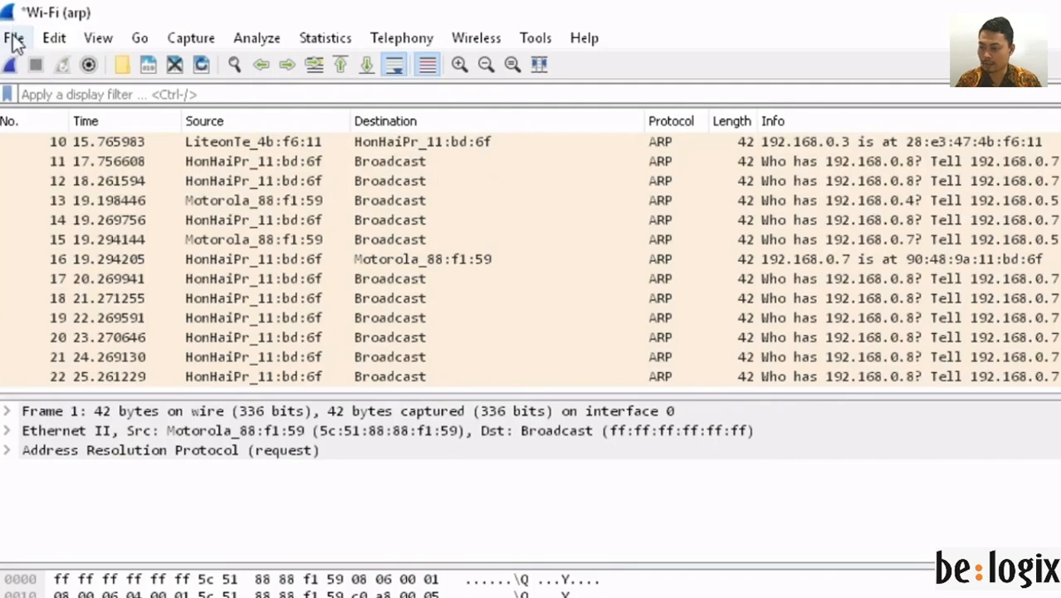
pyautogui.click(15, 40)
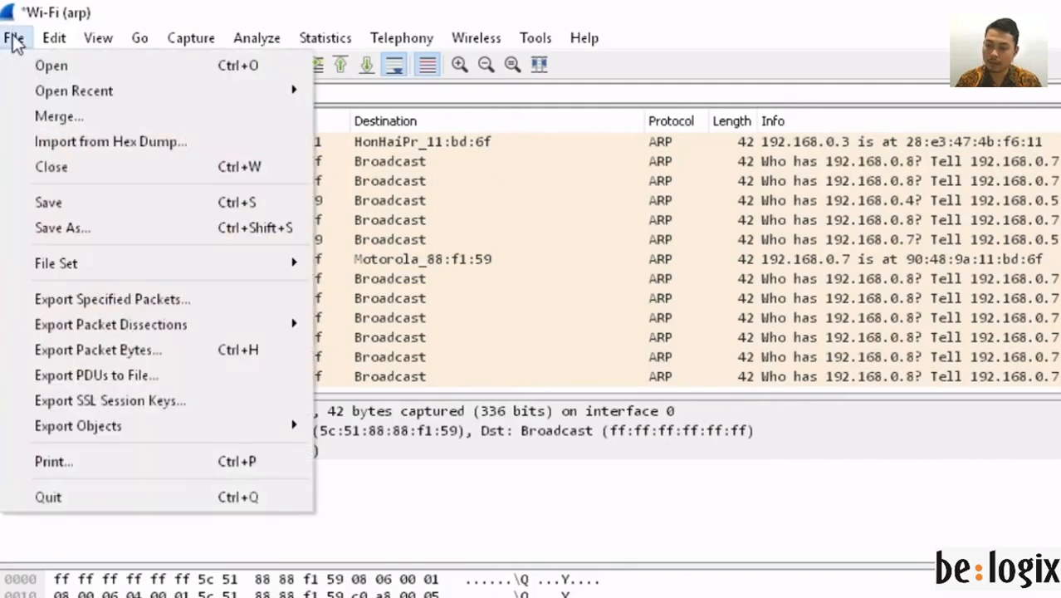
pyautogui.click(52, 168)
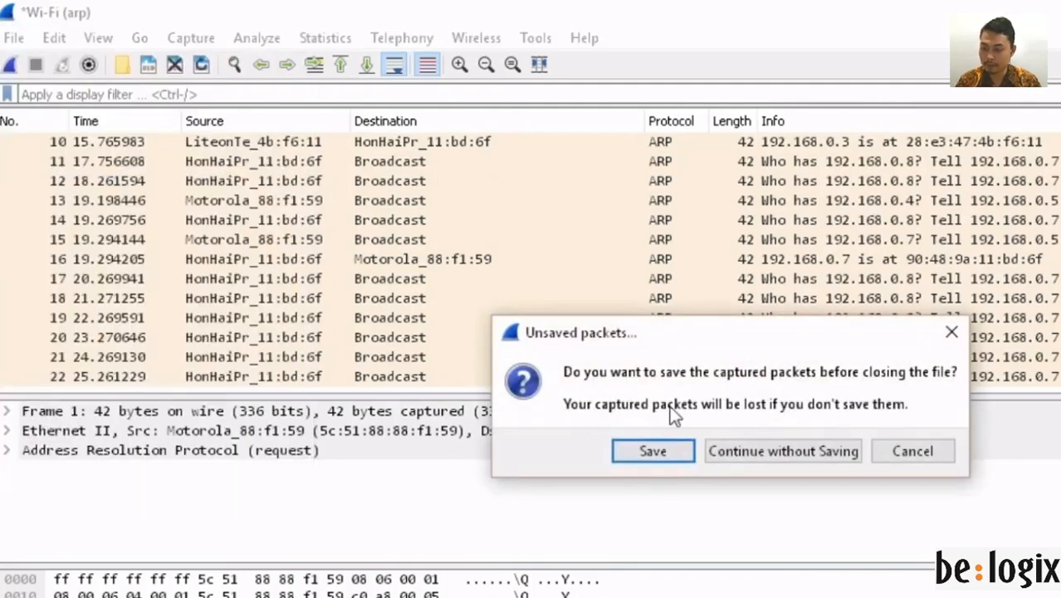
pyautogui.click(653, 451)
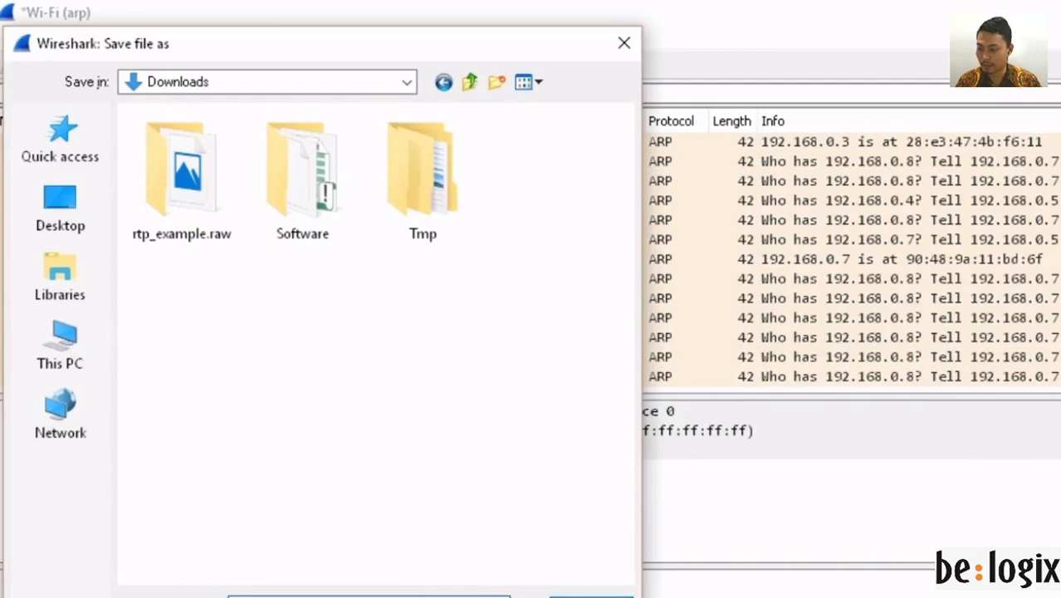
pyautogui.press('Return')
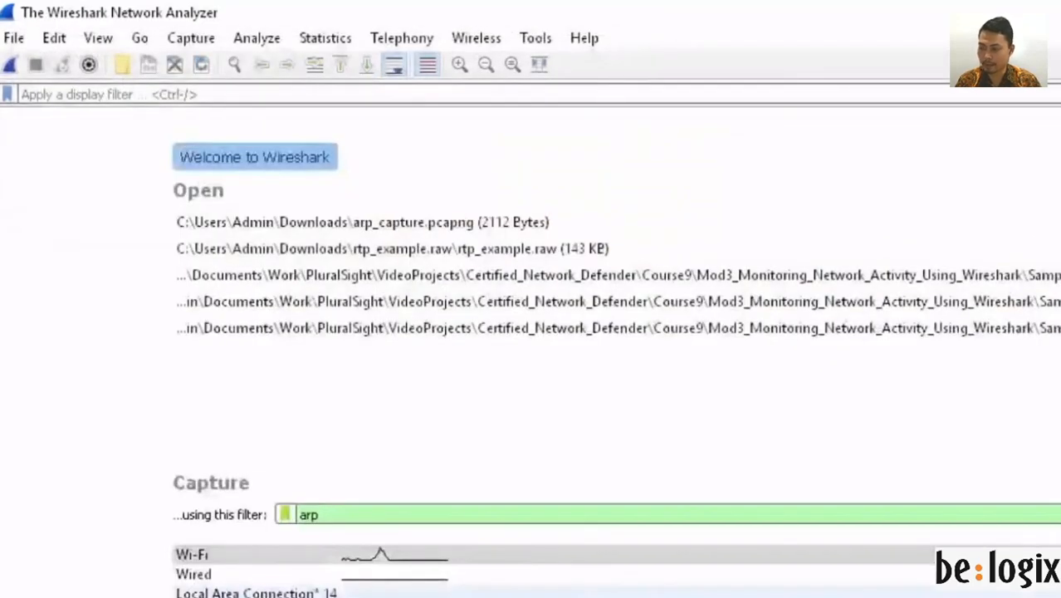